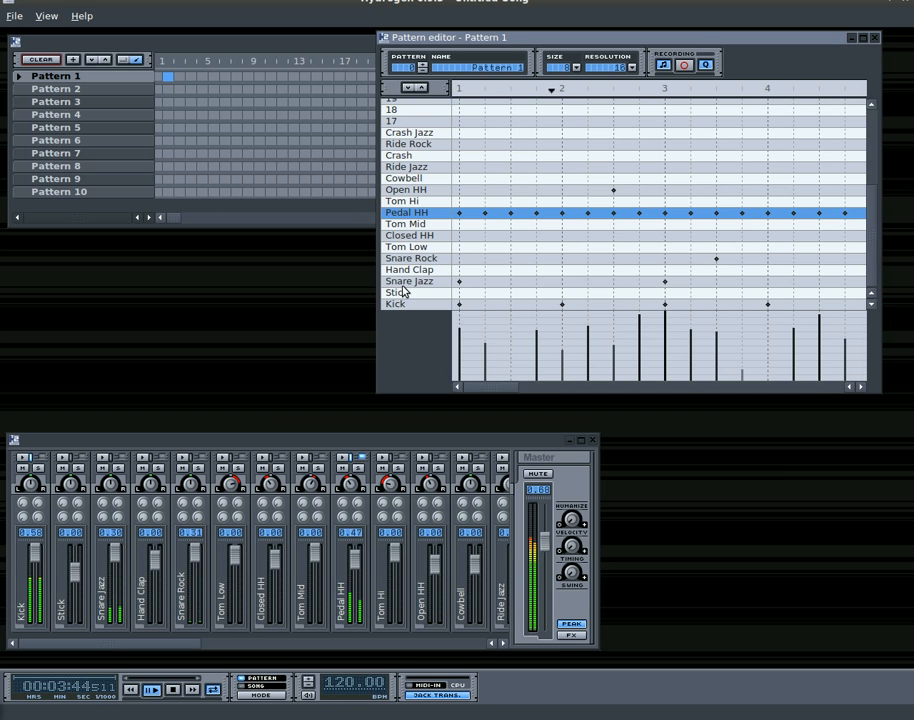
Show the drumkit manager and load the YamahaVintageKit drumkit
click(44, 17)
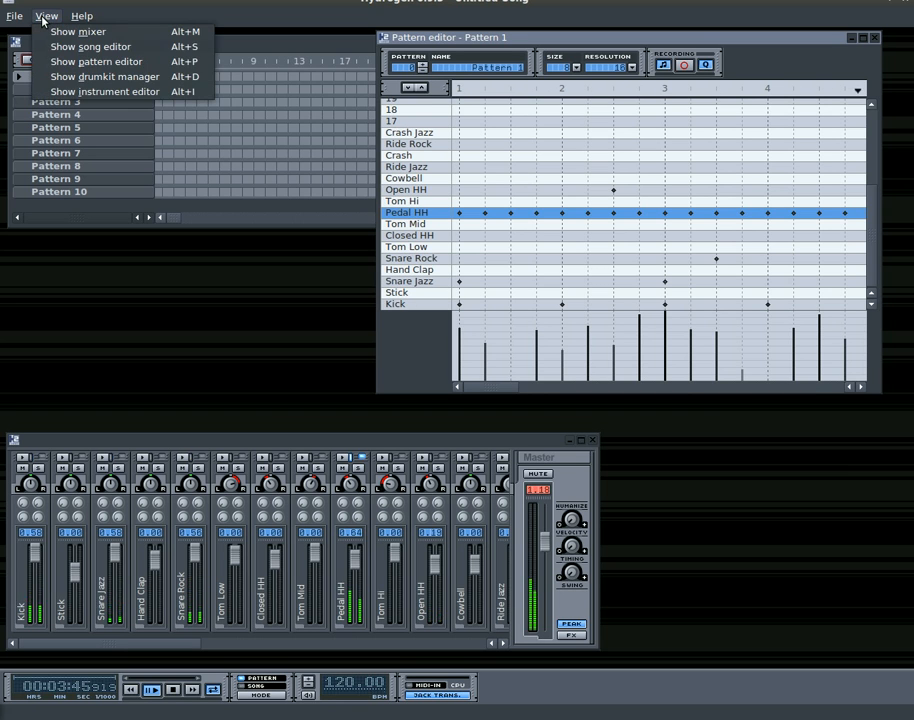
click(195, 85)
scroll(505, 140, down, 3)
scroll(497, 127, up, 3)
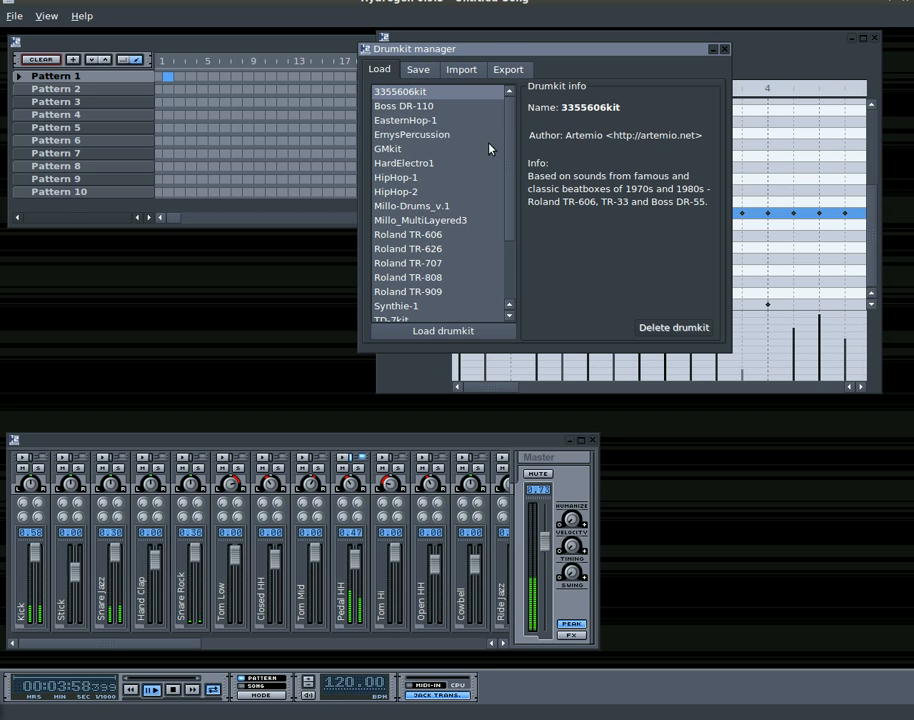
scroll(510, 200, down, 2)
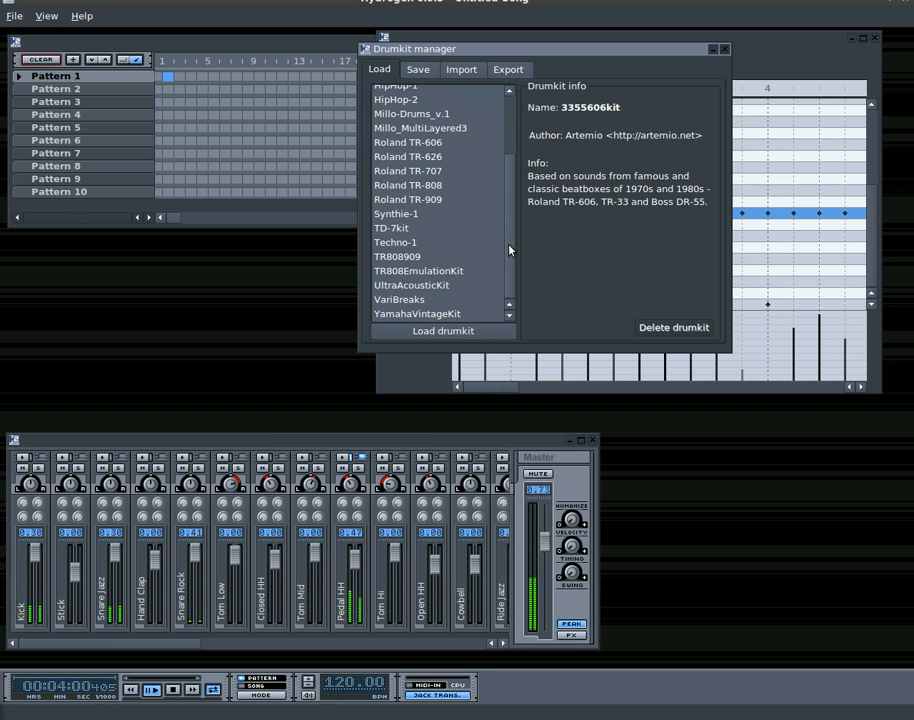
click(444, 315)
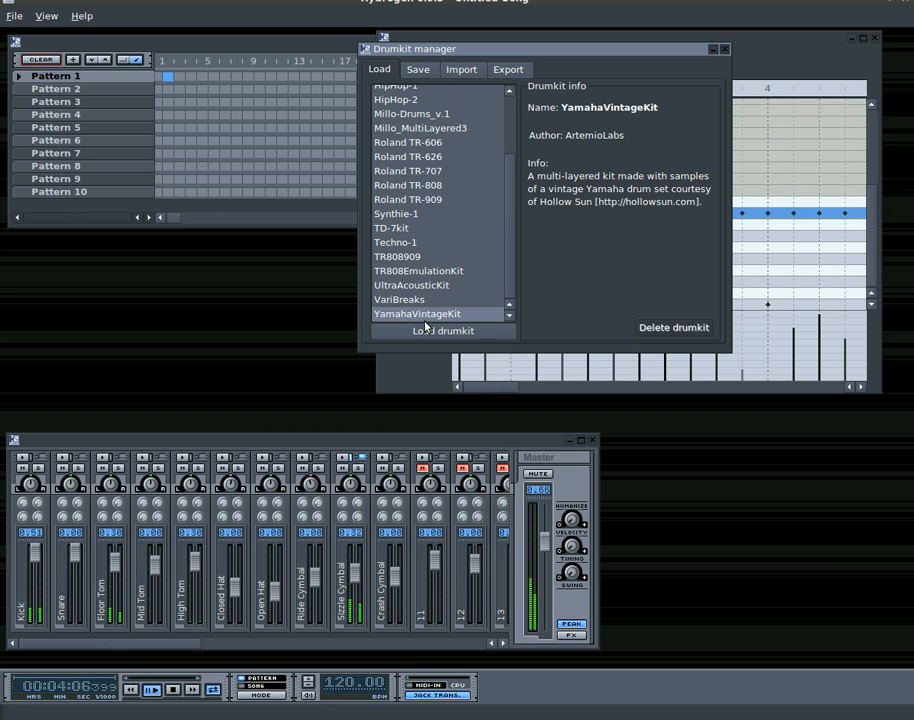
Load the Techno-1 drumkit followed by Synthie-1, moving the drumkit manager clear of the pattern editor
click(404, 244)
click(436, 332)
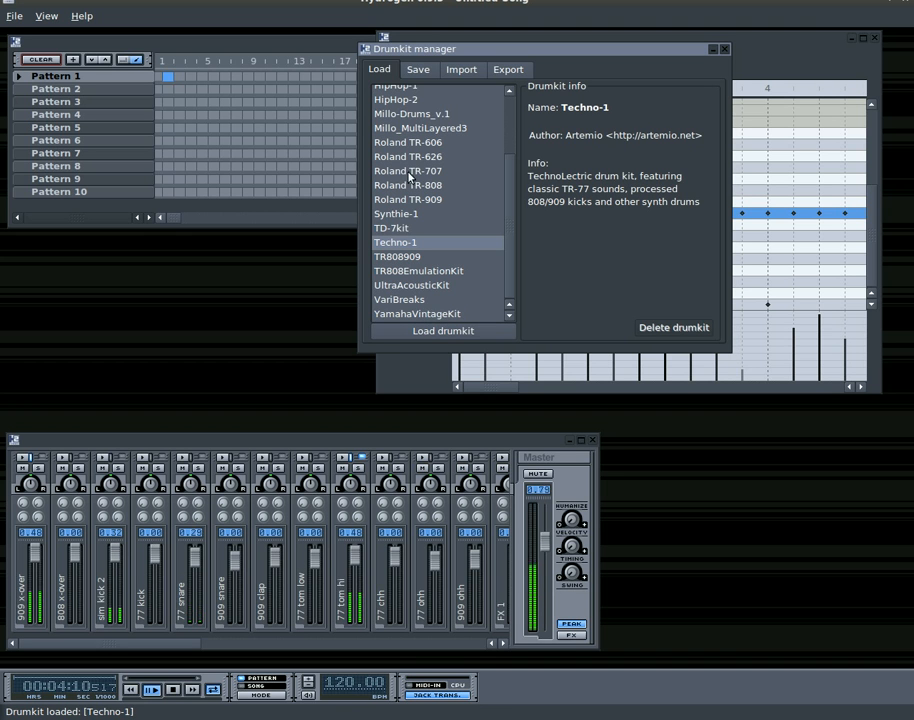
drag(484, 55, 225, 96)
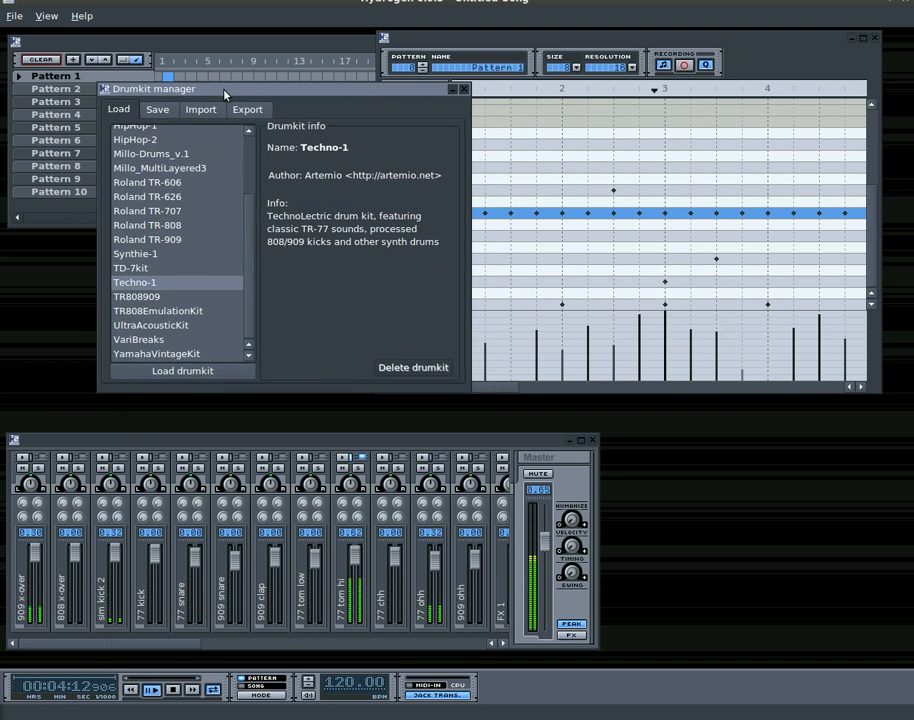
click(137, 256)
click(194, 371)
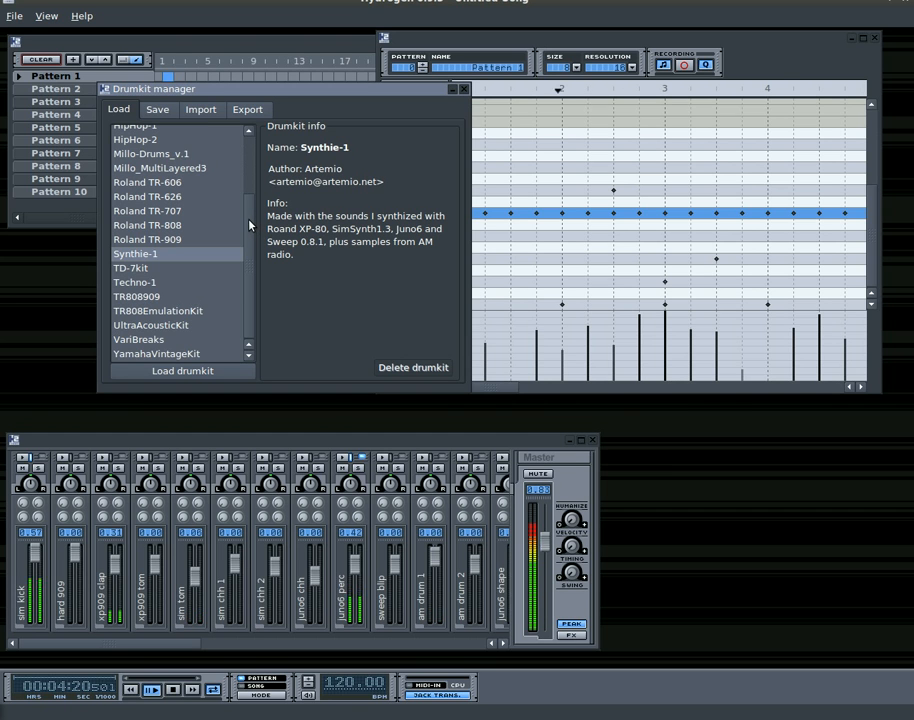
Switch to Synaptic Package Manager, search for "hydrogen" and check the marking options of the hydrogen package
drag(249, 220, 251, 152)
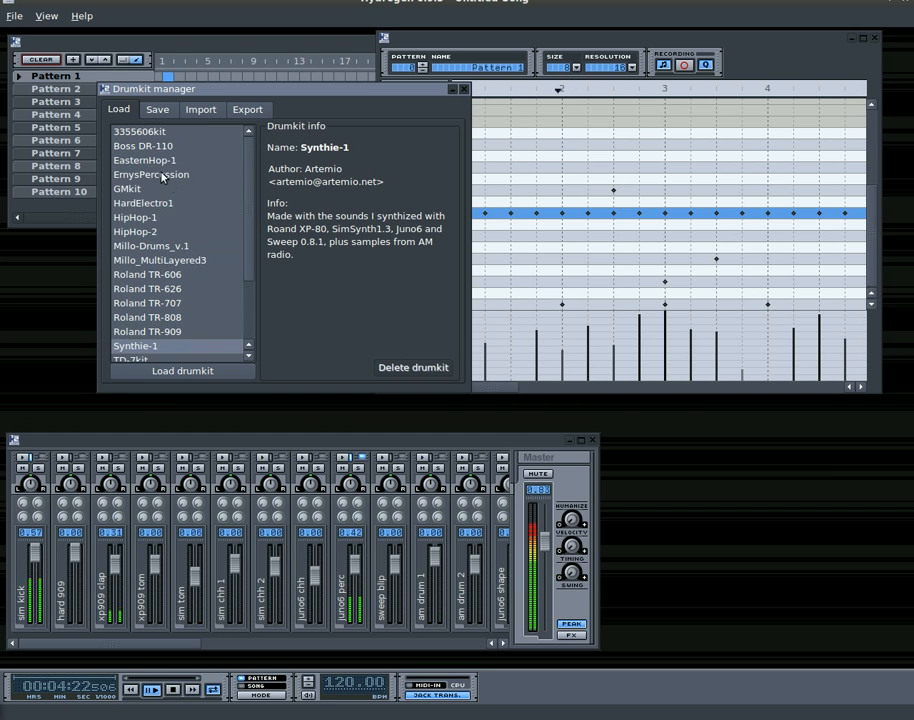
mouse_move(252, 197)
mouse_down()
mouse_move(247, 241)
mouse_move(254, 186)
mouse_up()
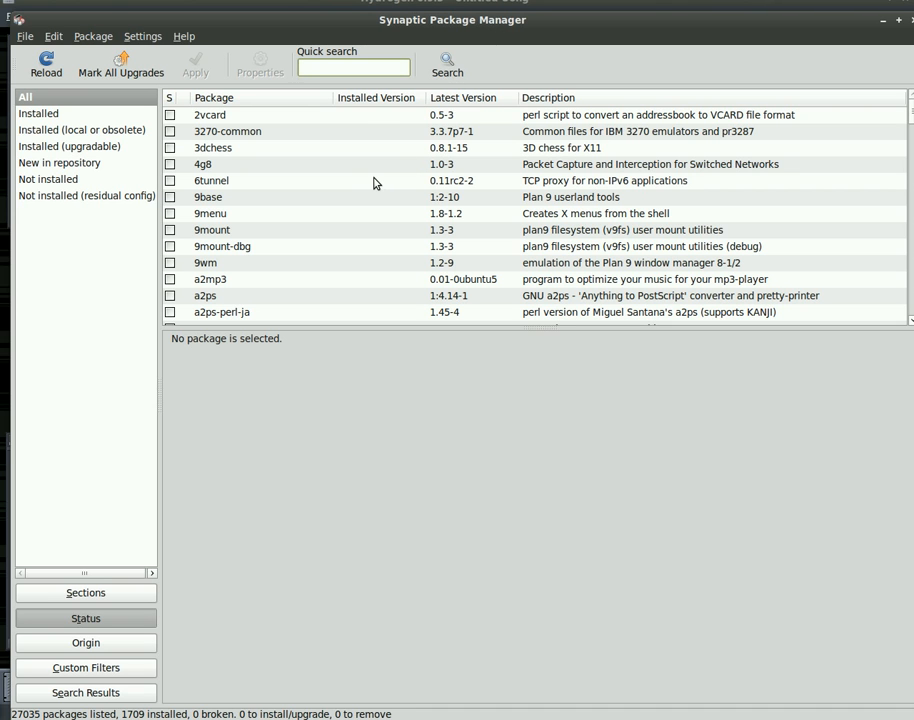
text(hydrogen)
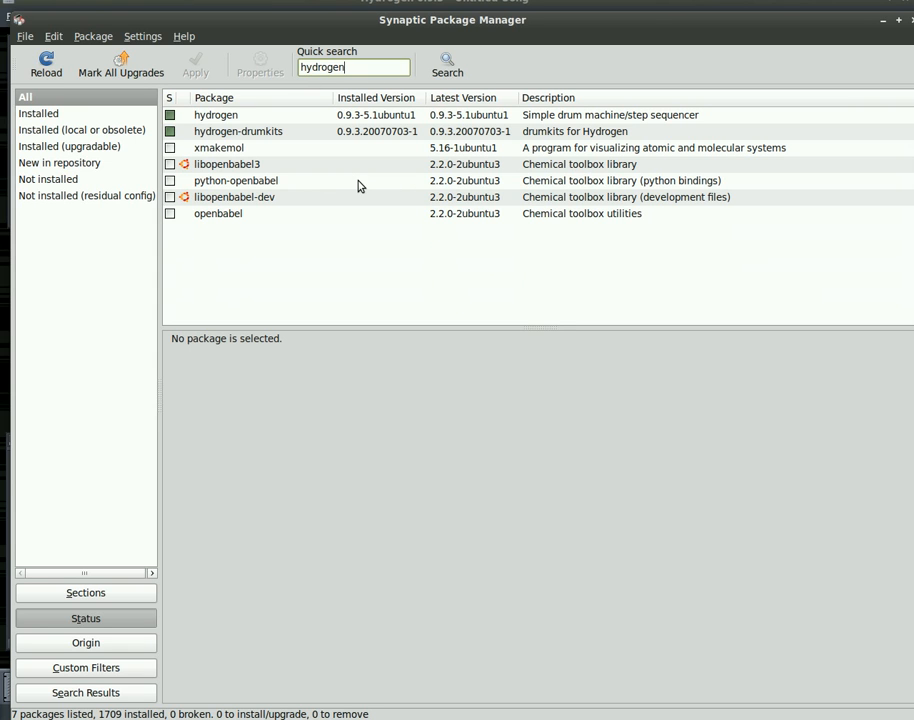
right_click(215, 116)
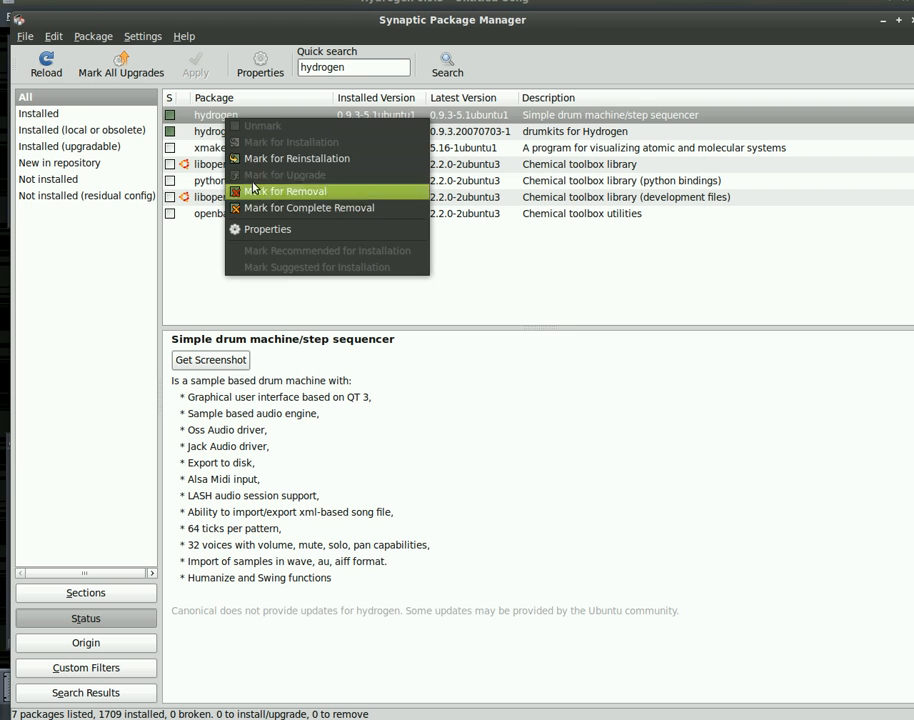
click(217, 146)
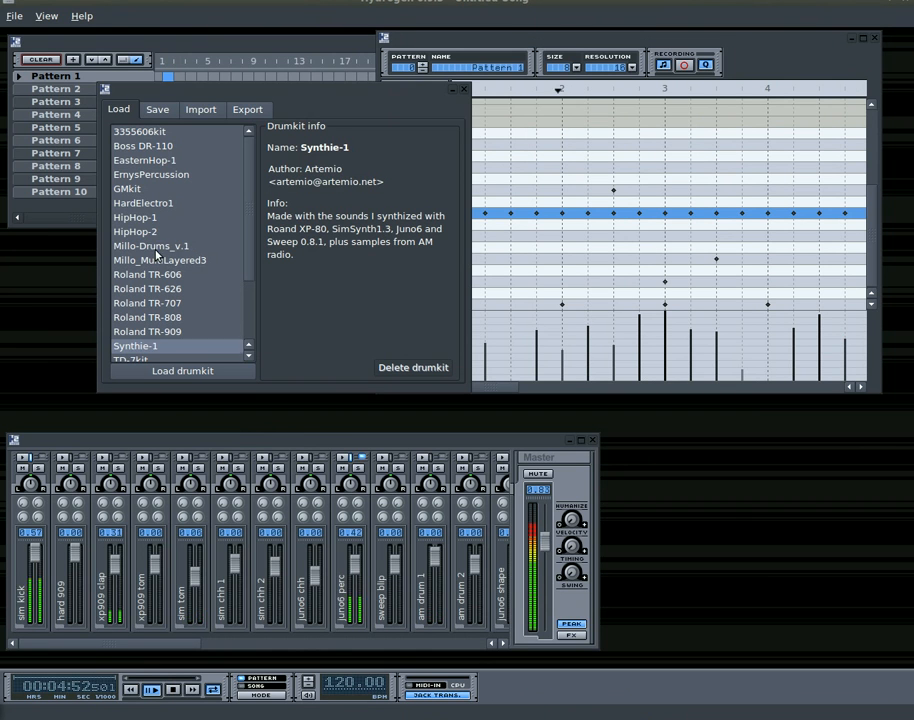
Switch back to Hydrogen, load the Millo-Drums_v.1 drumkit, and view the drumkit manager's save, import and export pages
click(125, 246)
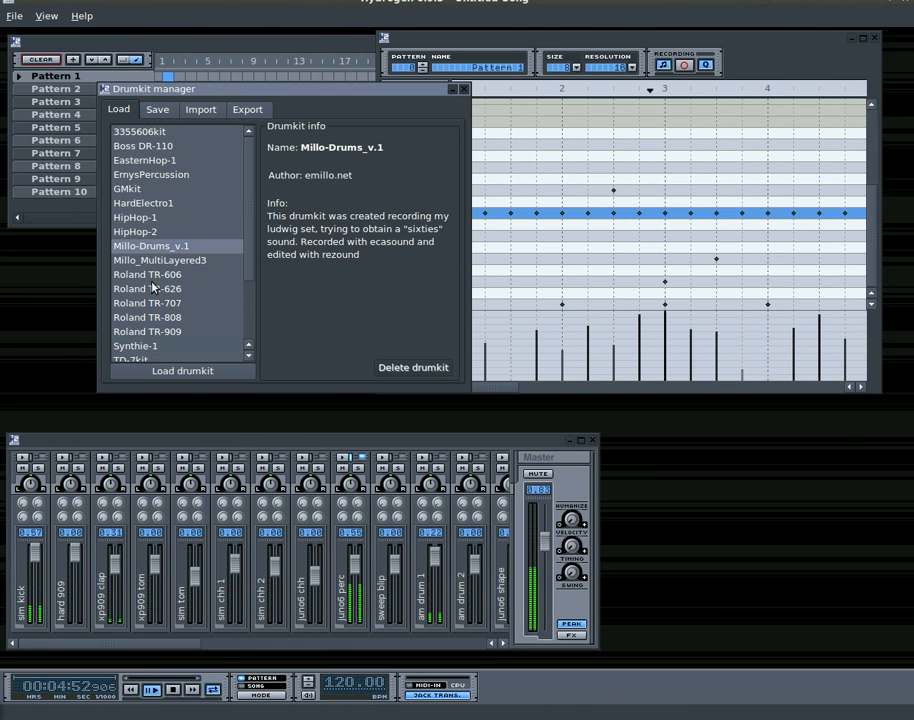
click(178, 372)
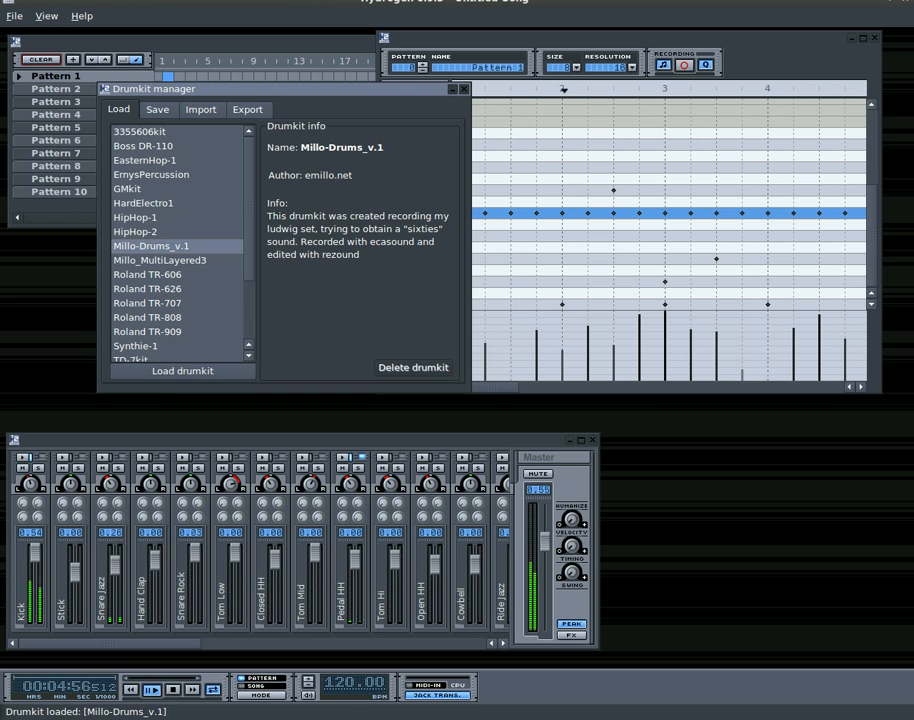
click(157, 110)
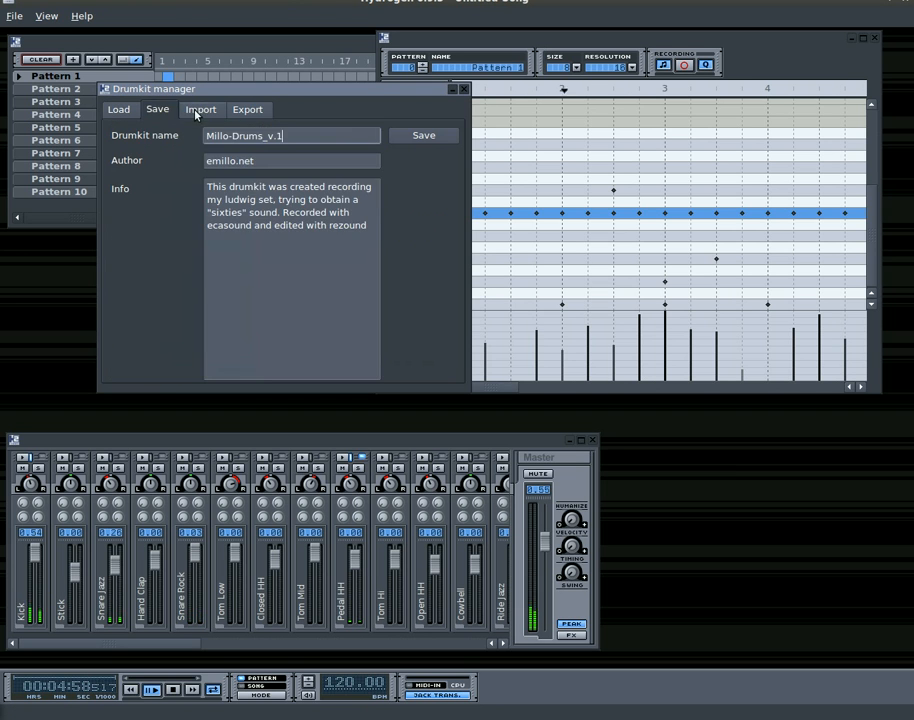
click(200, 109)
click(246, 110)
click(157, 110)
click(118, 110)
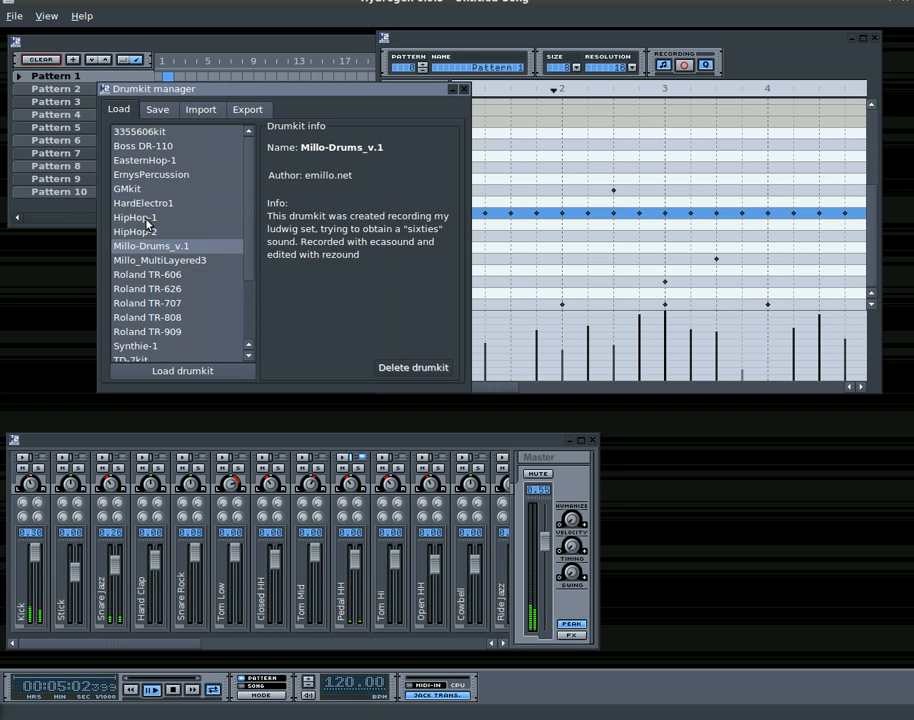
Load the YamahaVintageKit, Techno-1 and Roland TR-808 drumkits one after another to compare their sounds
scroll(240, 300, down, 3)
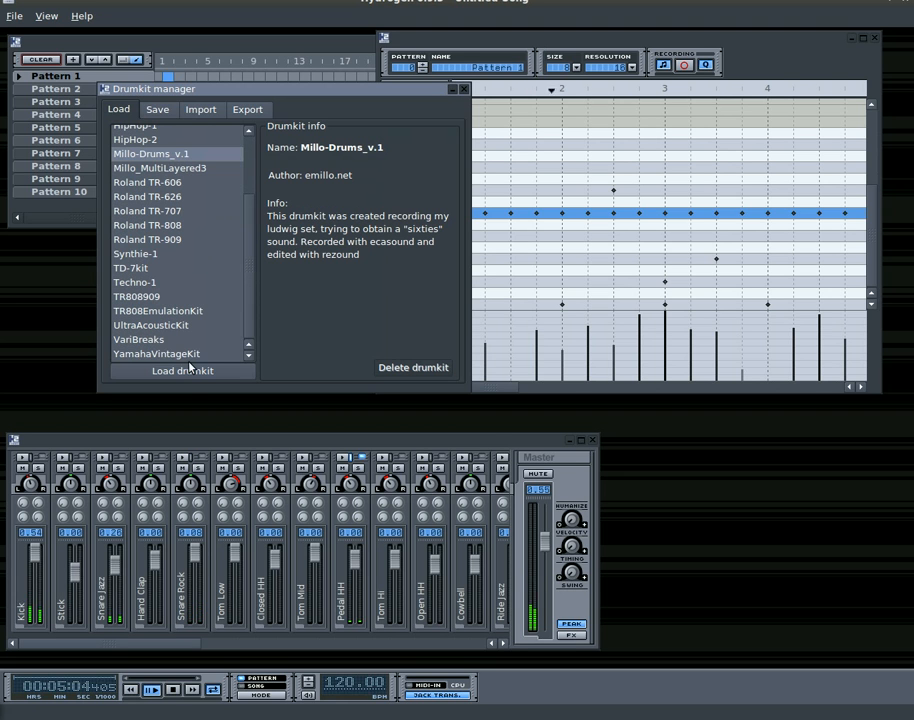
click(191, 355)
click(186, 372)
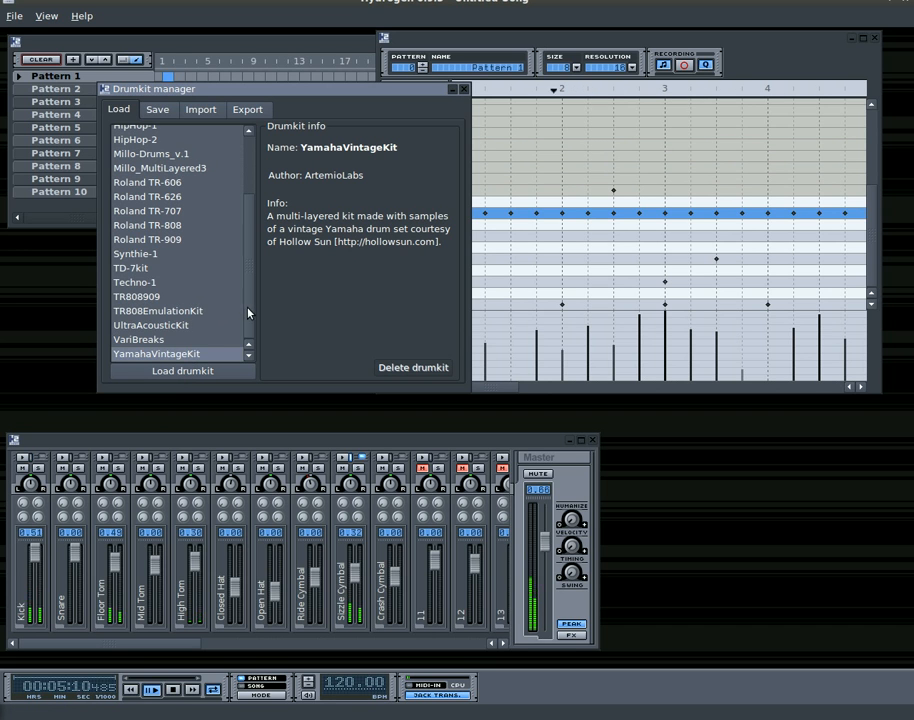
drag(248, 313, 245, 283)
click(170, 331)
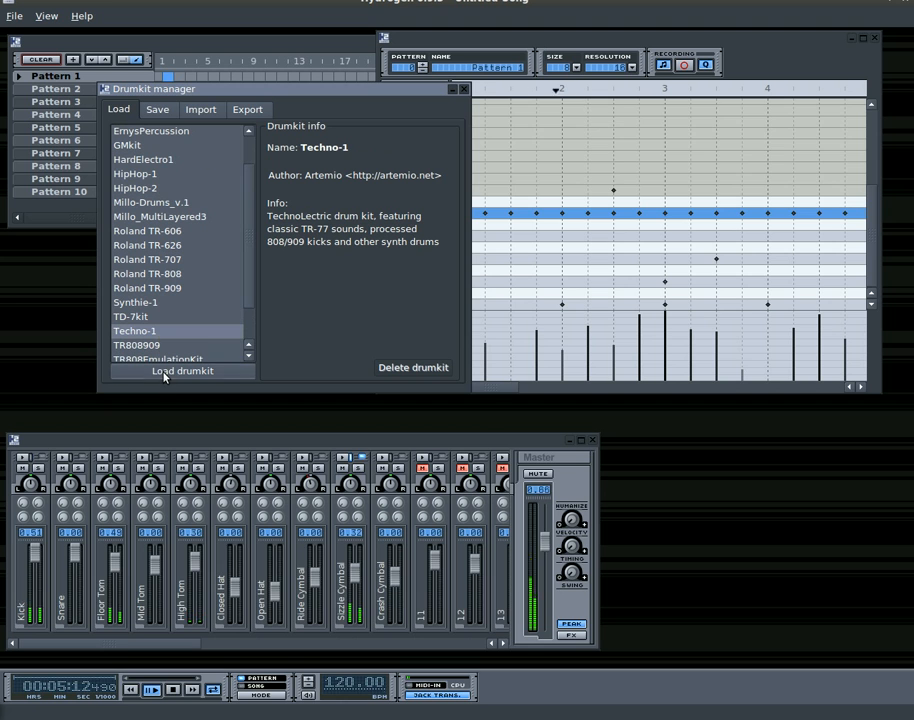
click(165, 372)
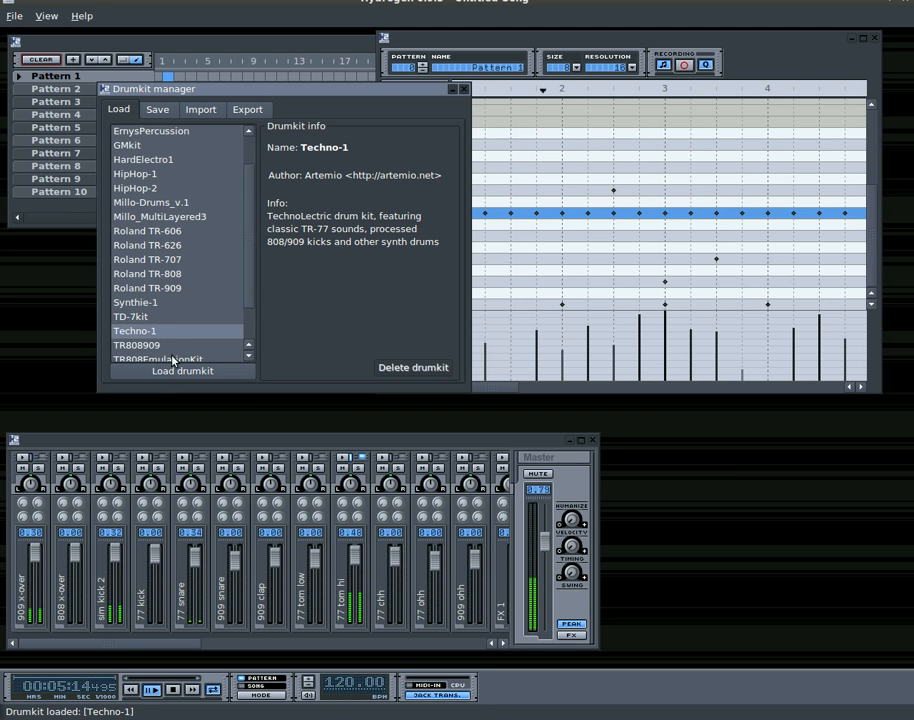
click(180, 273)
click(171, 371)
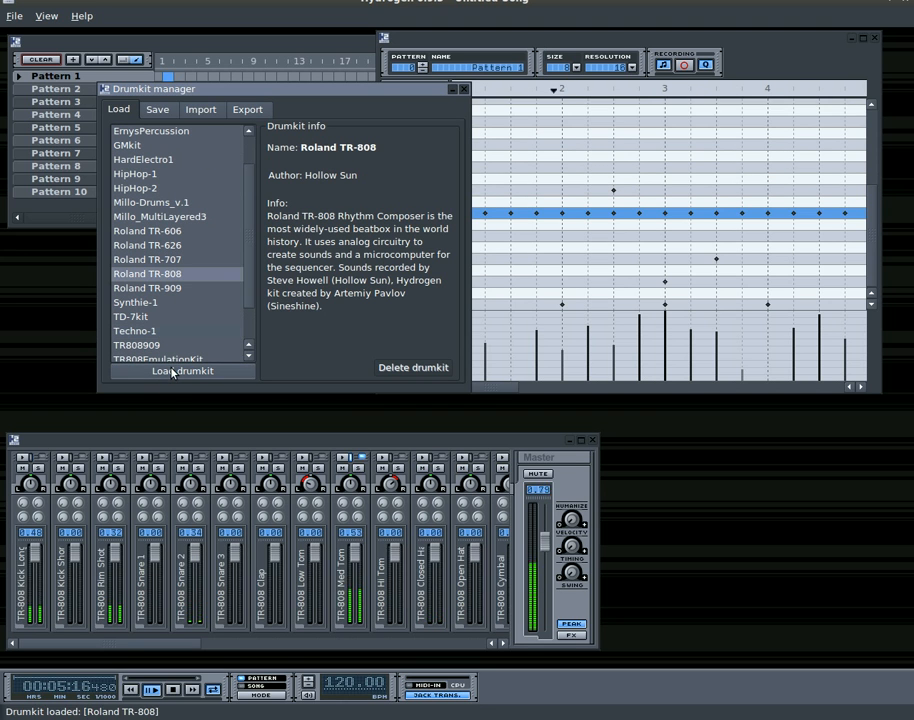
Load the Millo-Drums_v.1 drumkit and close the drumkit manager
click(143, 202)
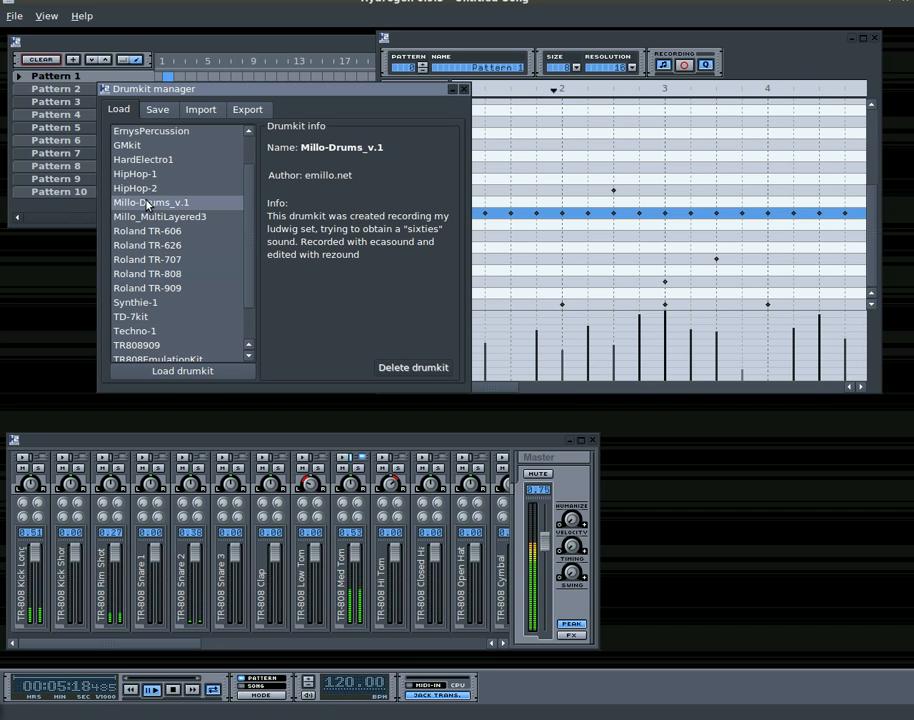
click(162, 369)
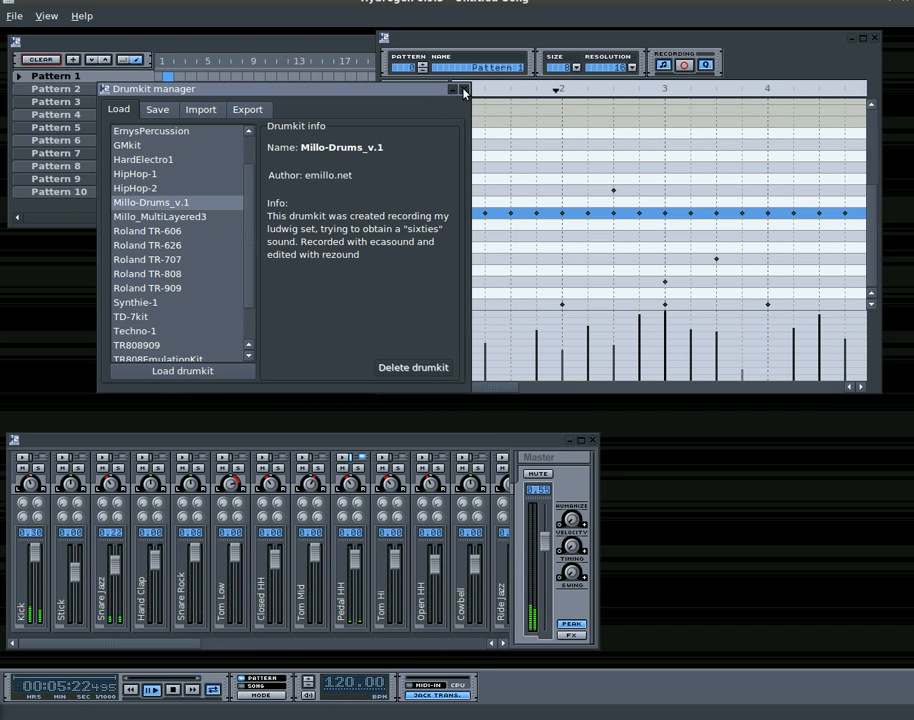
drag(211, 92, 212, 138)
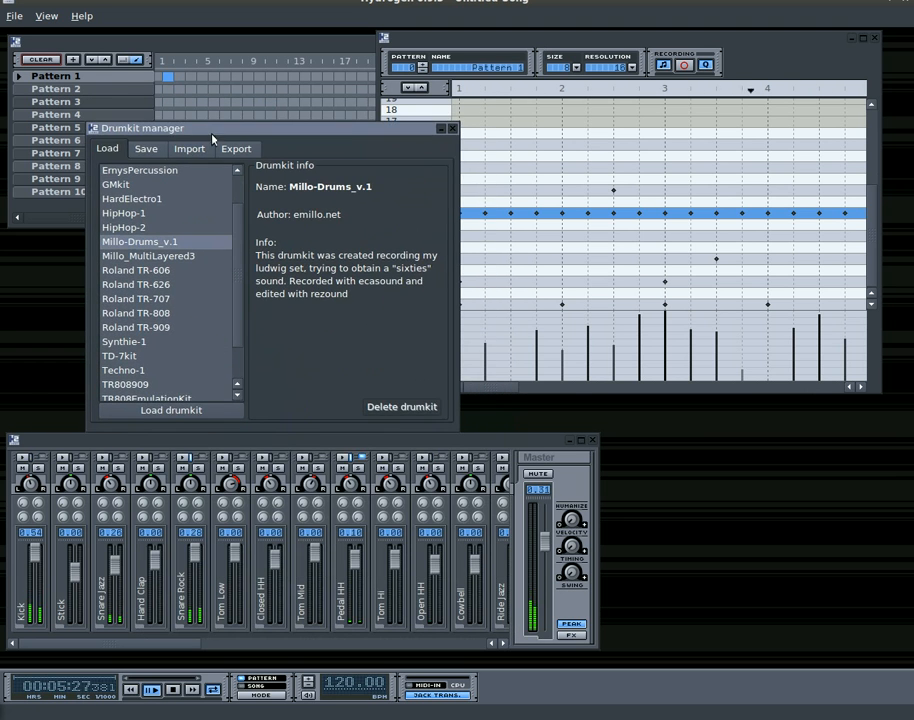
click(452, 128)
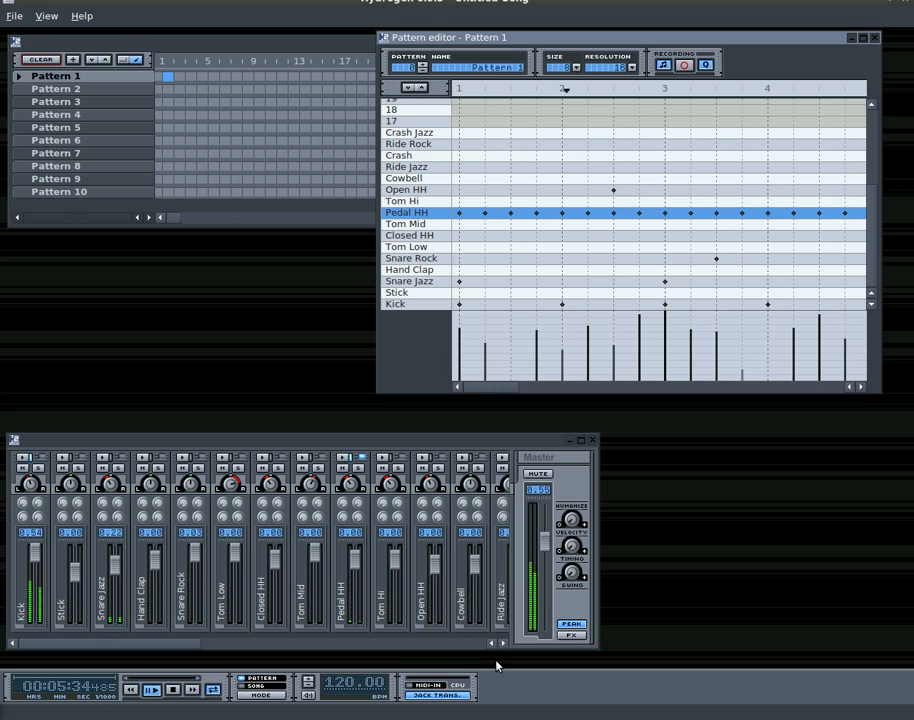
drag(494, 661, 0, 719)
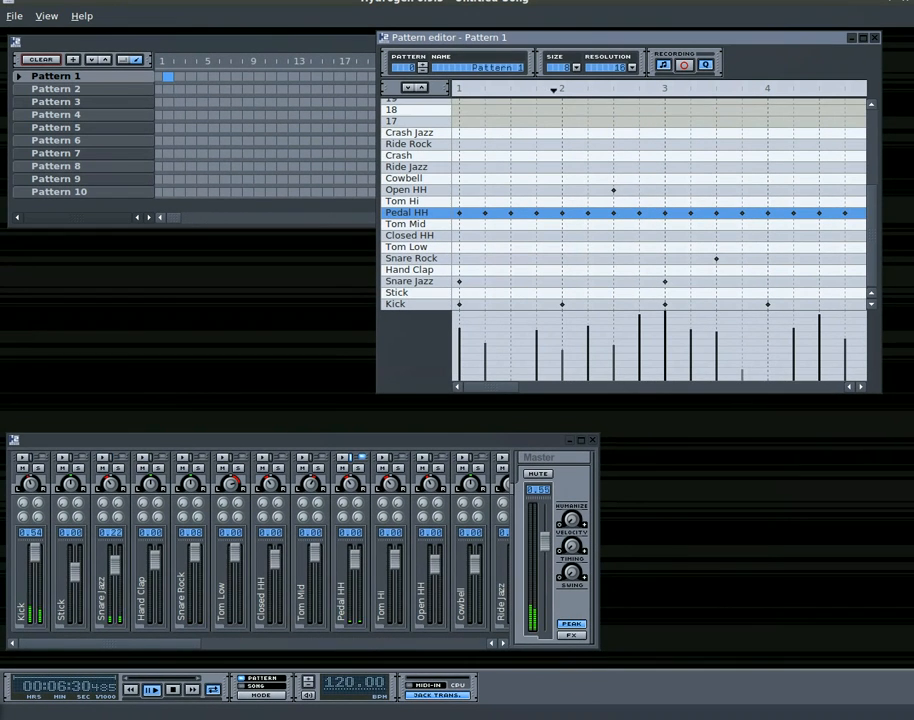
double_click(355, 686)
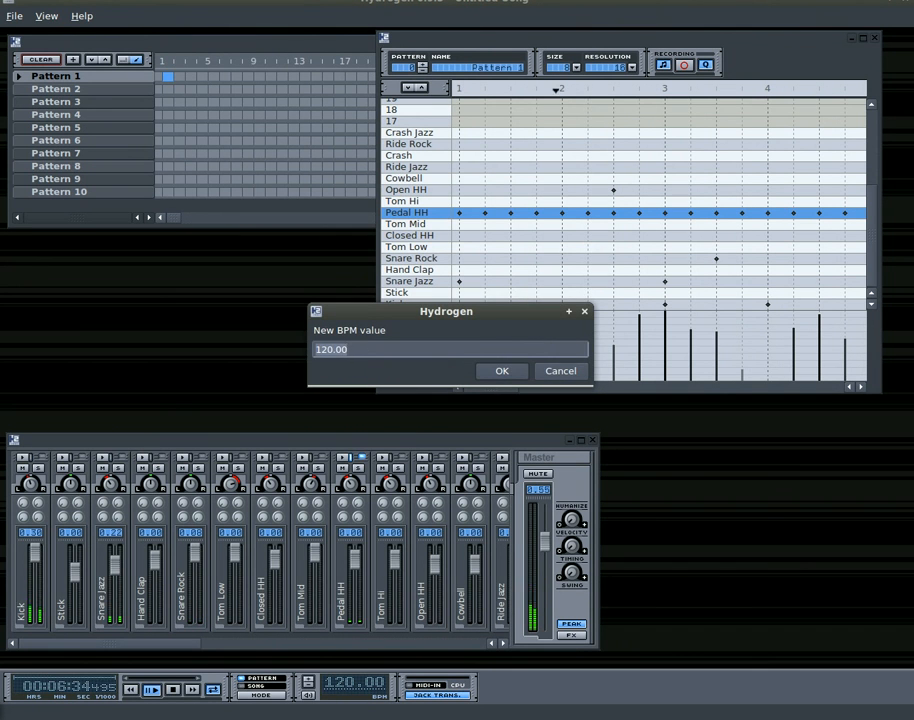
click(562, 372)
Raise the song tempo incrementally to 201 BPM while the pattern plays
click(308, 681)
click(308, 681)
click(308, 681)
click(308, 681)
click(309, 681)
click(309, 681)
click(309, 681)
click(309, 681)
click(309, 681)
click(309, 681)
click(309, 681)
click(309, 681)
click(309, 681)
click(309, 681)
click(309, 681)
click(309, 681)
click(309, 681)
click(309, 681)
click(309, 681)
click(309, 681)
click(309, 681)
click(309, 681)
click(309, 681)
click(309, 681)
click(309, 681)
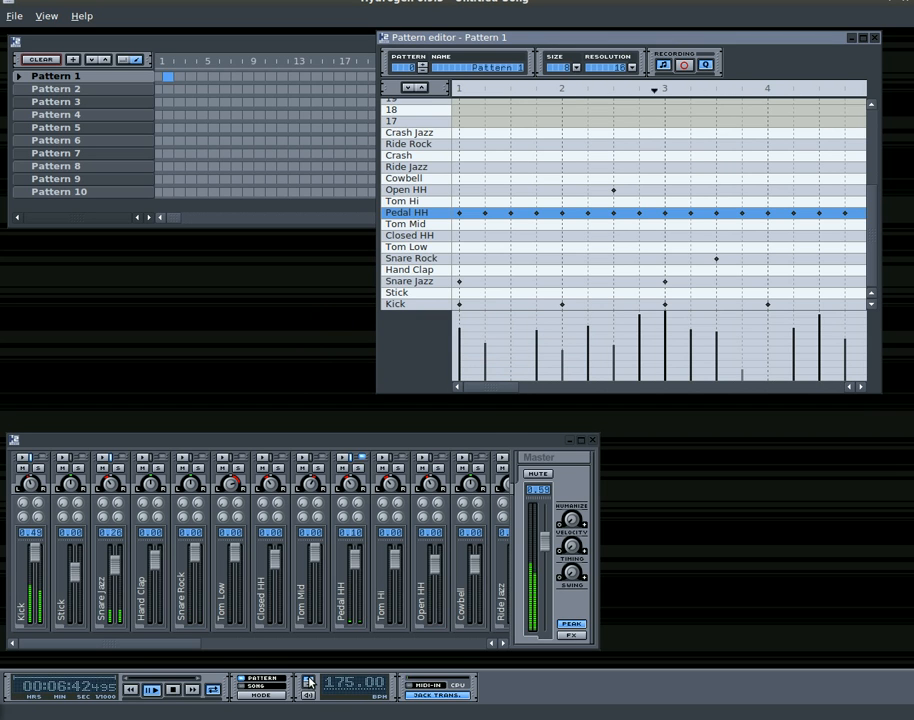
click(309, 681)
click(309, 681)
click(309, 681)
click(309, 681)
click(309, 681)
click(309, 681)
click(309, 681)
click(309, 681)
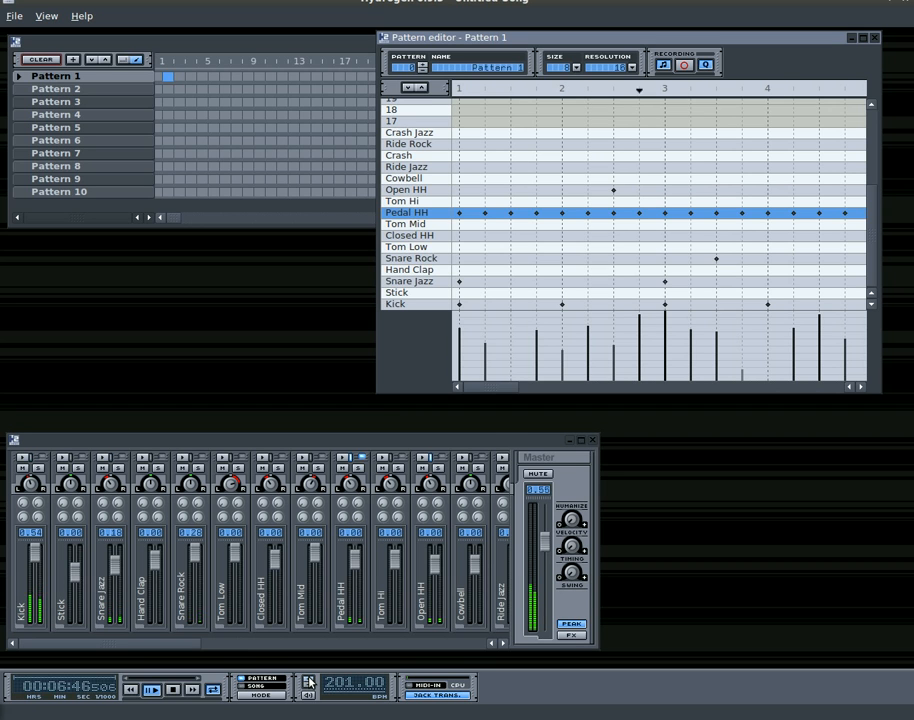
Lower the song tempo incrementally to 184 BPM
click(309, 690)
click(309, 690)
click(309, 690)
click(309, 690)
click(309, 690)
click(309, 690)
click(309, 690)
click(309, 690)
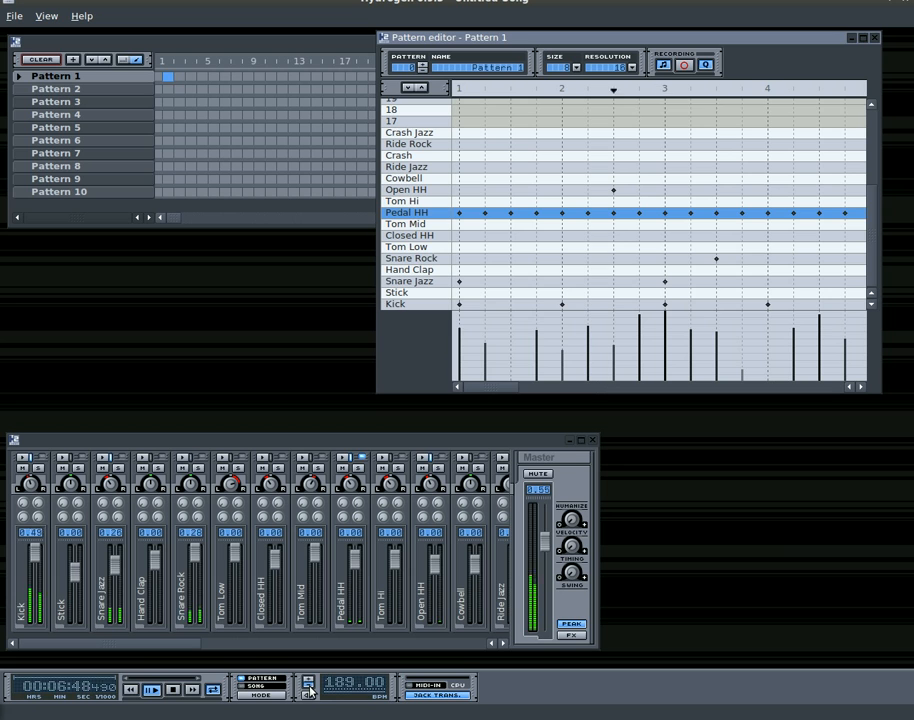
click(309, 690)
Enter a new tempo value of 60 BPM for the song
click(337, 688)
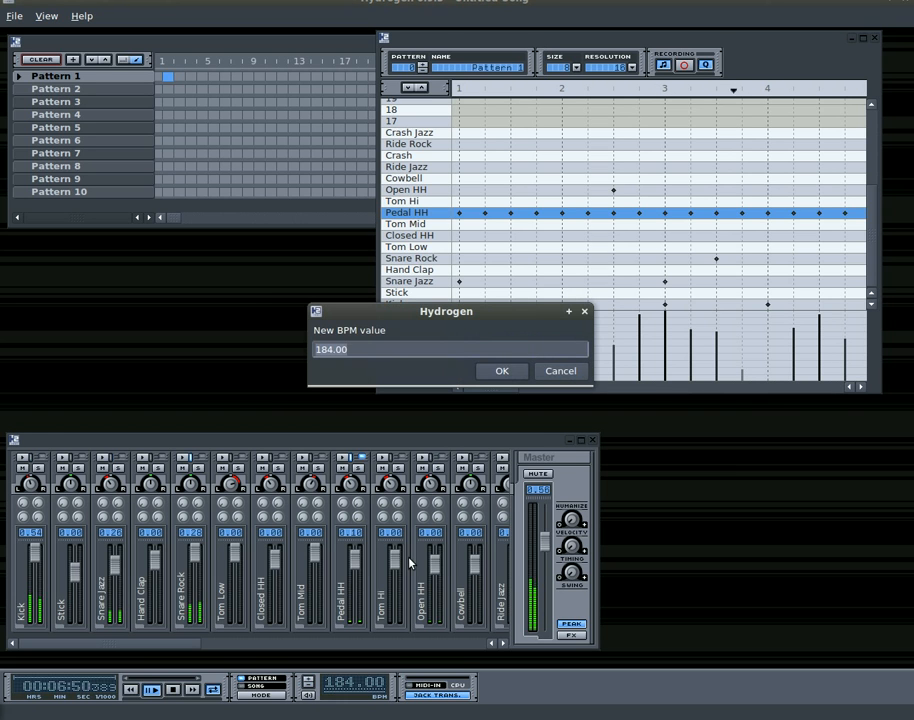
key(BackSpace)
text(60)
key(Return)
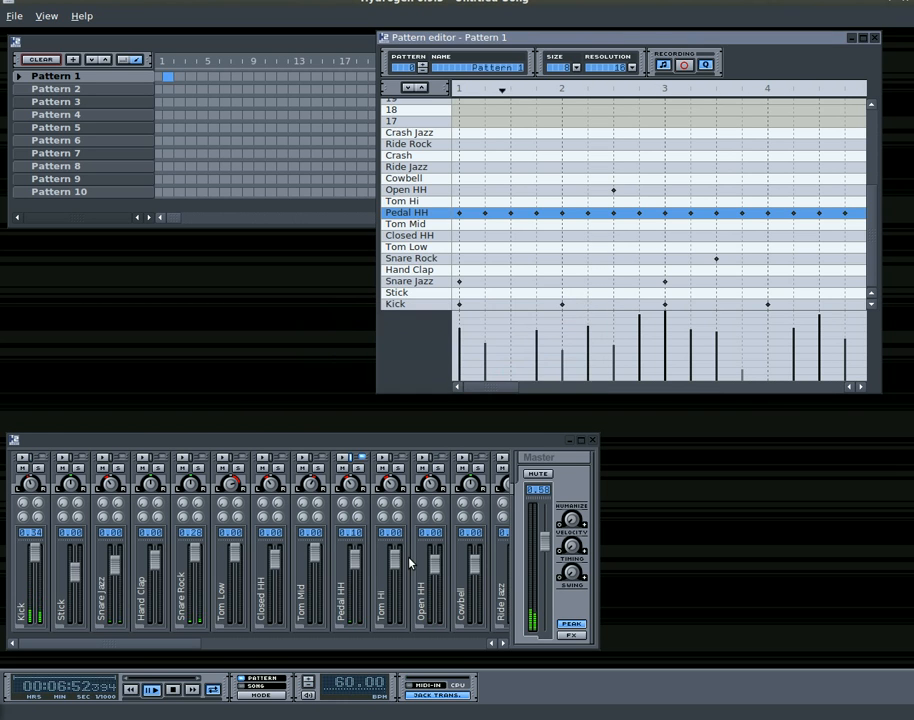